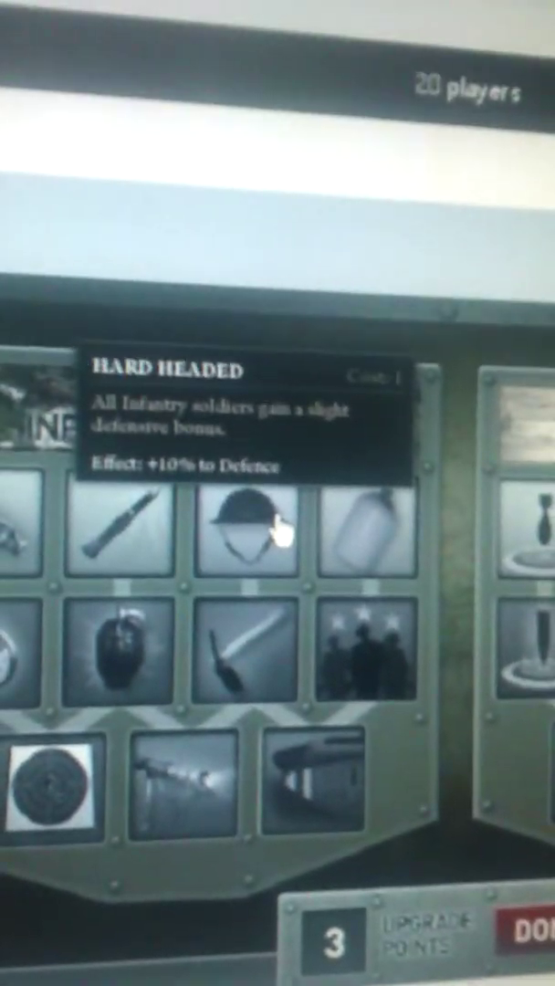
# Buy the Hard Headed (cost 1) and Entrenched (cost 2) infantry upgrades
pyautogui.click(265, 465)
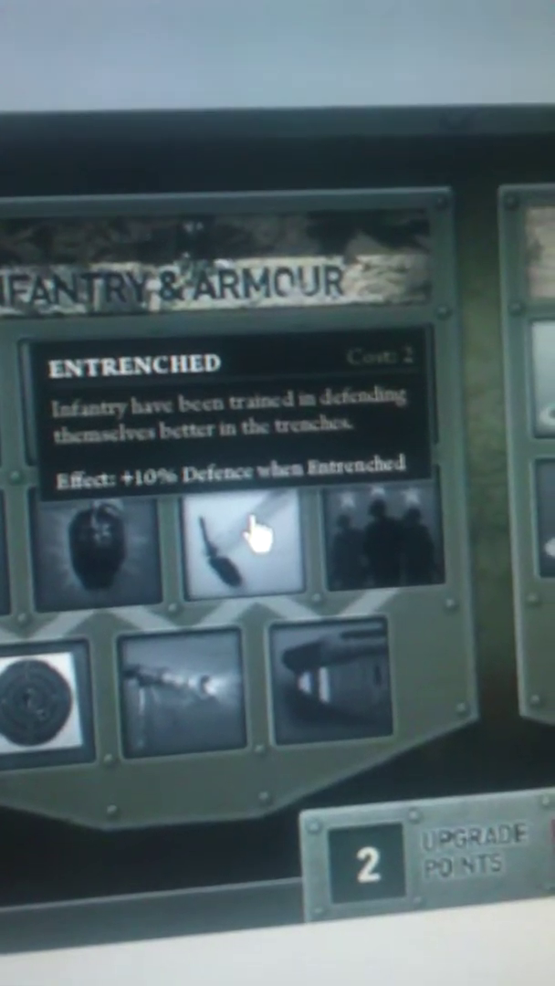
pyautogui.click(301, 548)
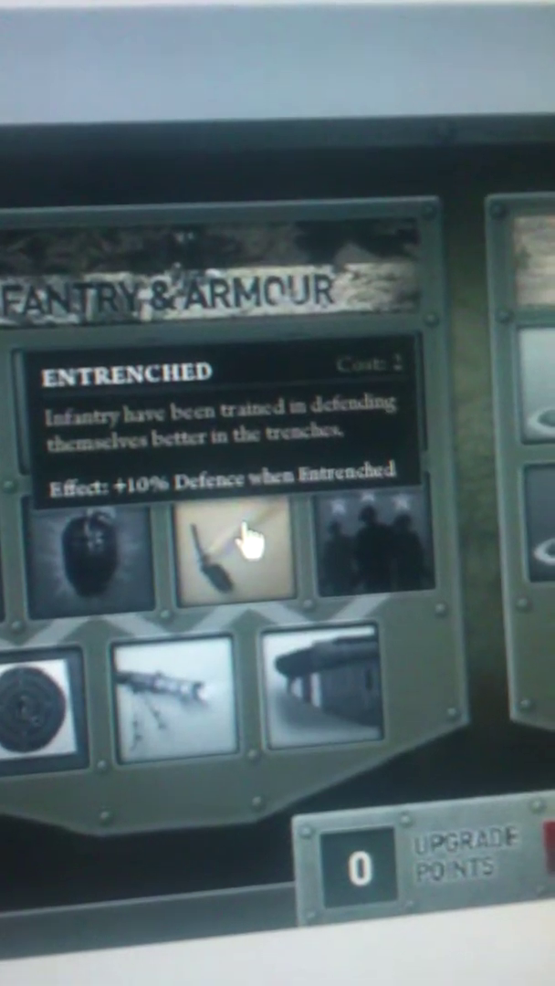